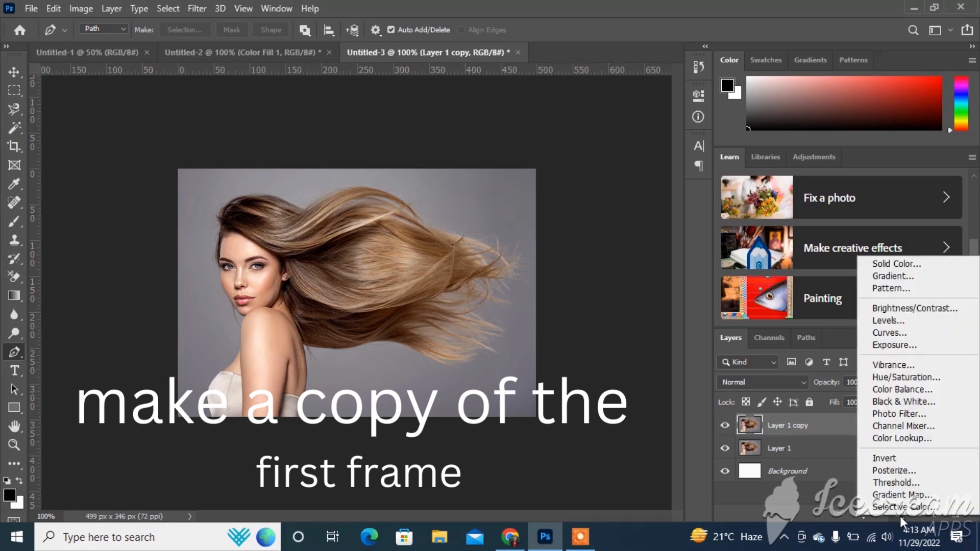
Add a solid blue color fill layer between Layer 1 and Layer 1 copy
left_click(906, 268)
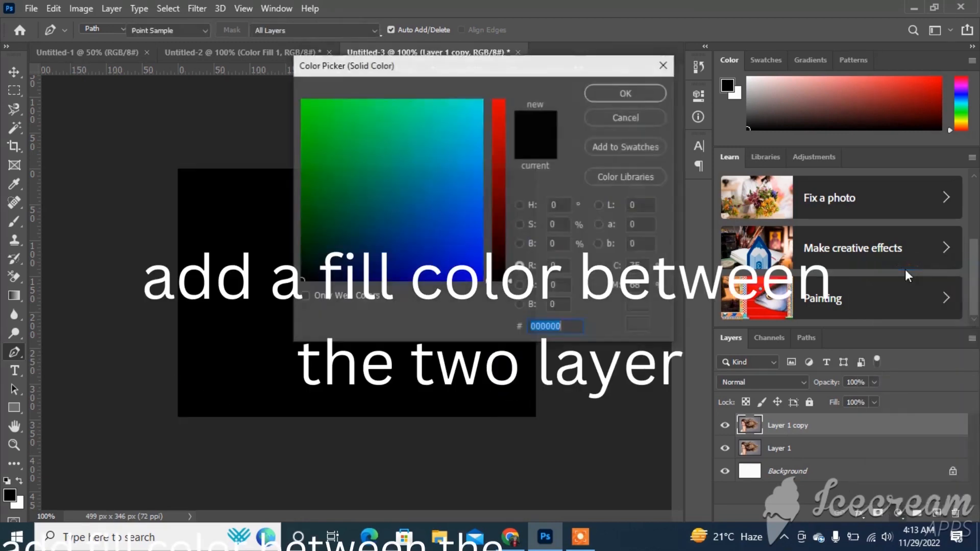
type("000bb9")
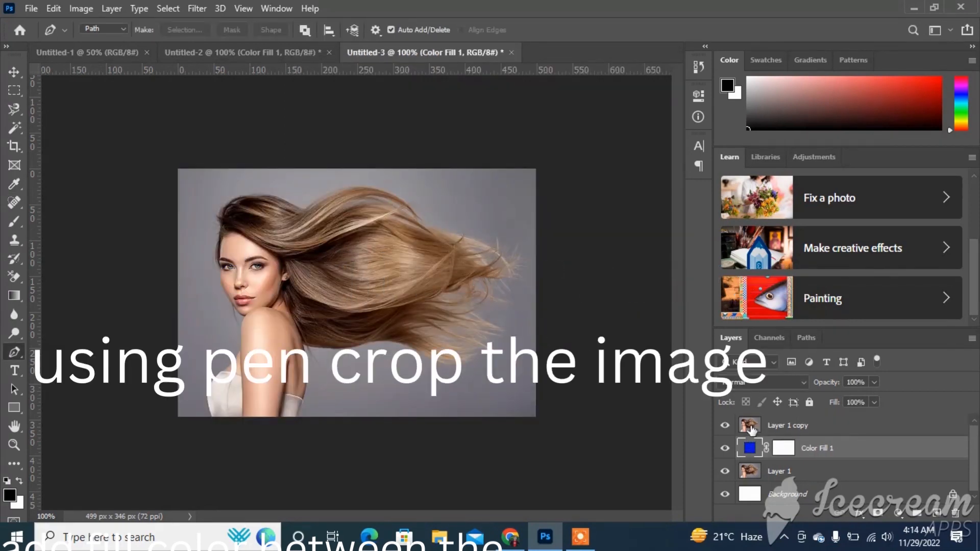
On Layer 1 copy, start a pen path at the image's lower edge and trace up the dress, shoulder and face to the crown
left_click(751, 429)
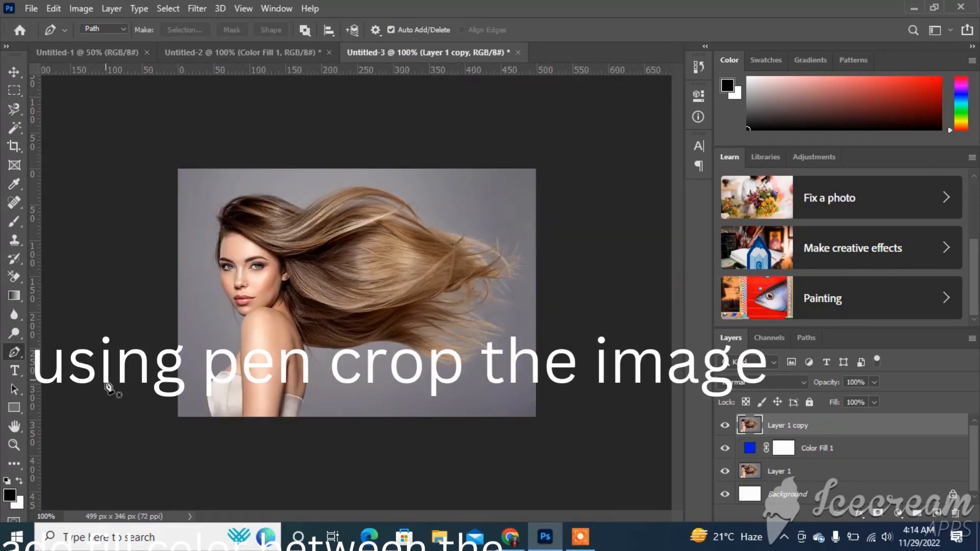
left_click(211, 415)
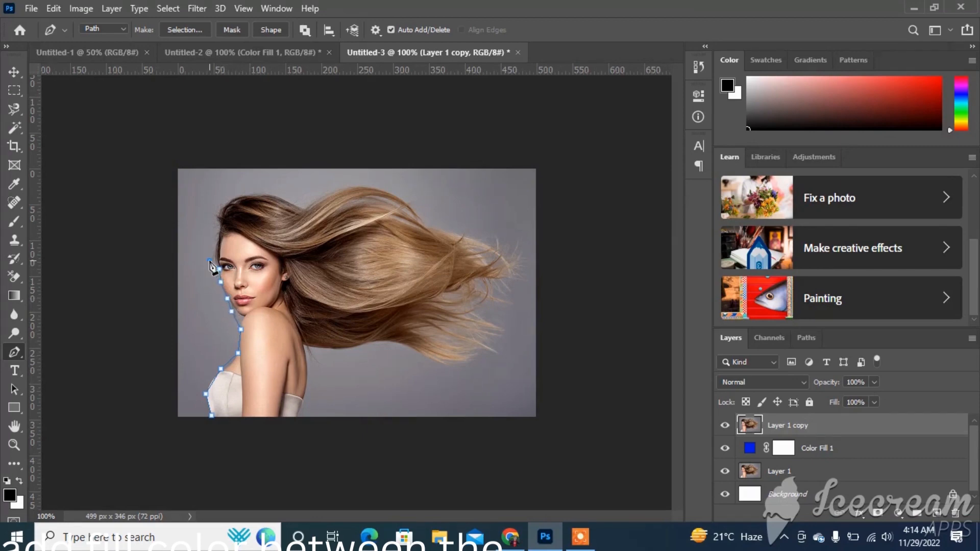
left_click(212, 242)
left_click(215, 227)
left_click(223, 197)
key("ctrl+z")
left_click(222, 201)
Continue the pen path along the upper outline of the hair and around its outermost tips
left_click(249, 193)
left_click(288, 197)
left_click(302, 203)
left_click(321, 192)
left_click(353, 185)
left_click(387, 184)
left_click(417, 202)
left_click(453, 227)
left_click(511, 240)
left_click(521, 286)
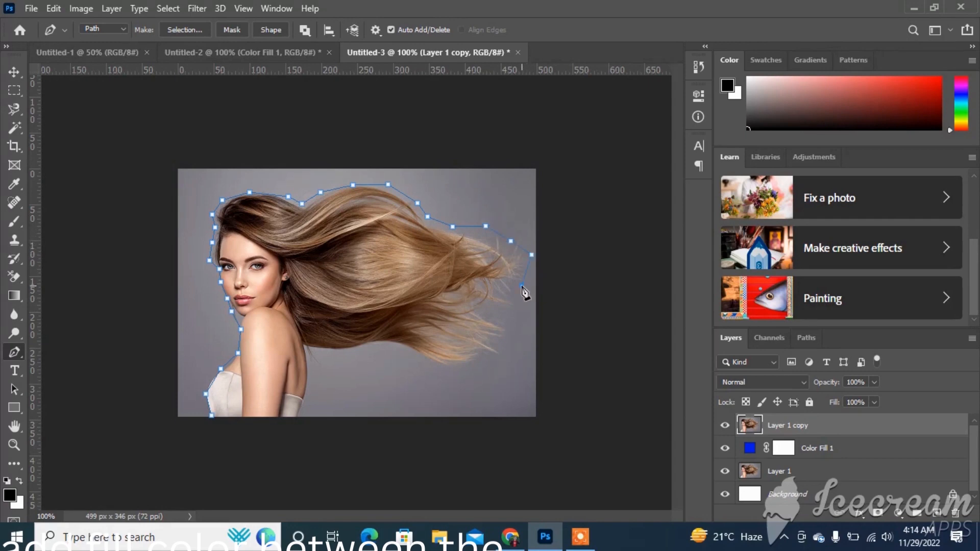
Continue the path around the lower hair tips, under the hair and down the back to the image's lower edge
left_click(506, 305)
left_click(509, 325)
left_click(496, 357)
left_click(478, 361)
left_click(460, 370)
left_click(370, 346)
left_click(312, 349)
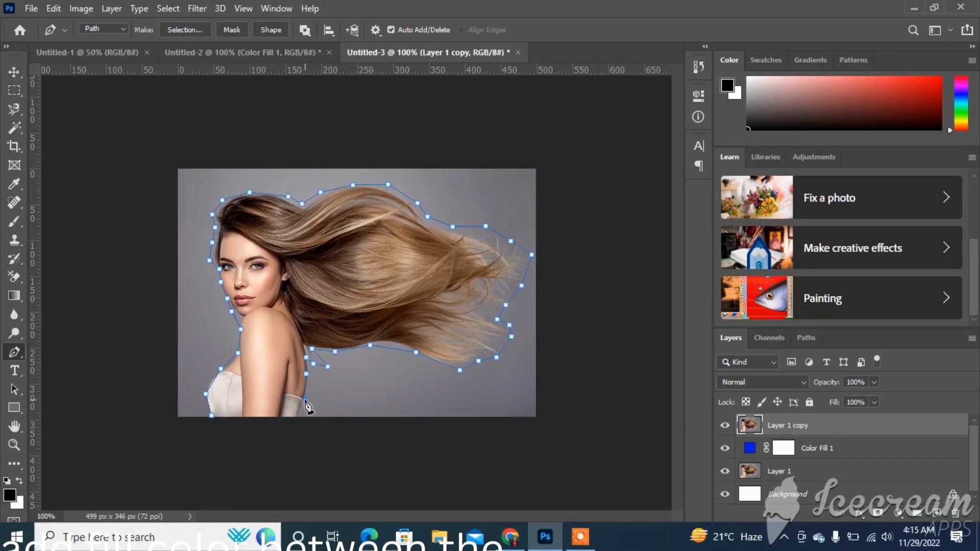
left_click(297, 417)
Close the path by looping around the outside of the canvas back to its starting anchor at the dress
left_click(328, 437)
left_click(550, 437)
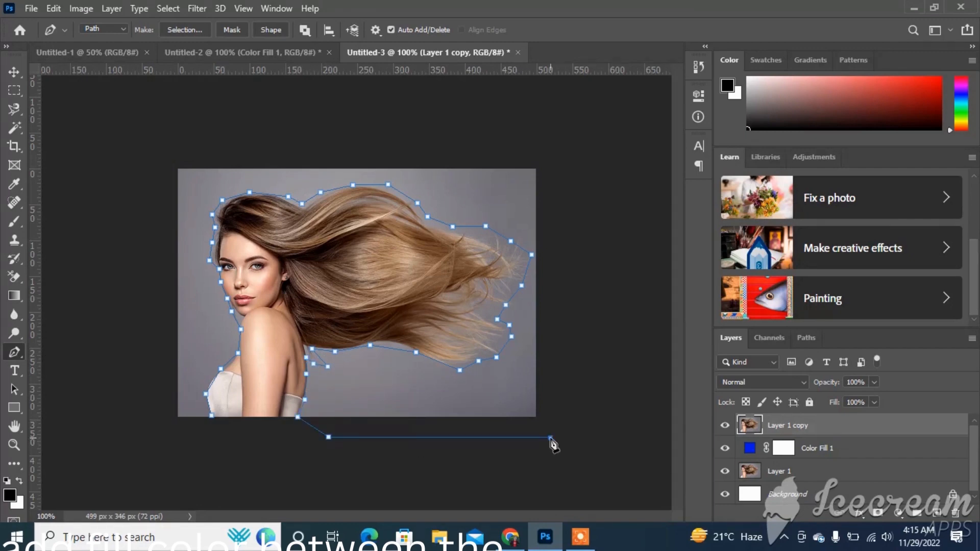
left_click(604, 309)
left_click(589, 181)
left_click(496, 129)
left_click(181, 143)
left_click(112, 261)
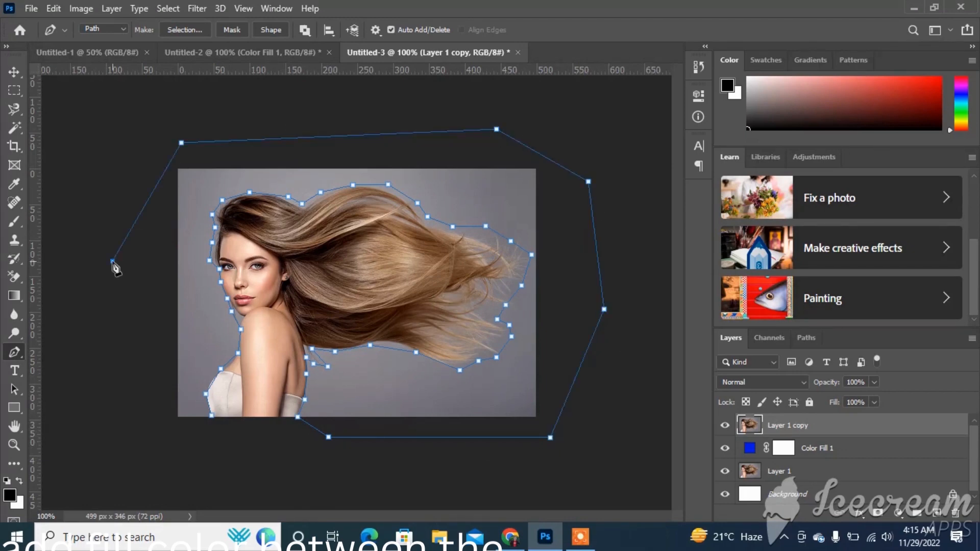
left_click(153, 415)
left_click(203, 445)
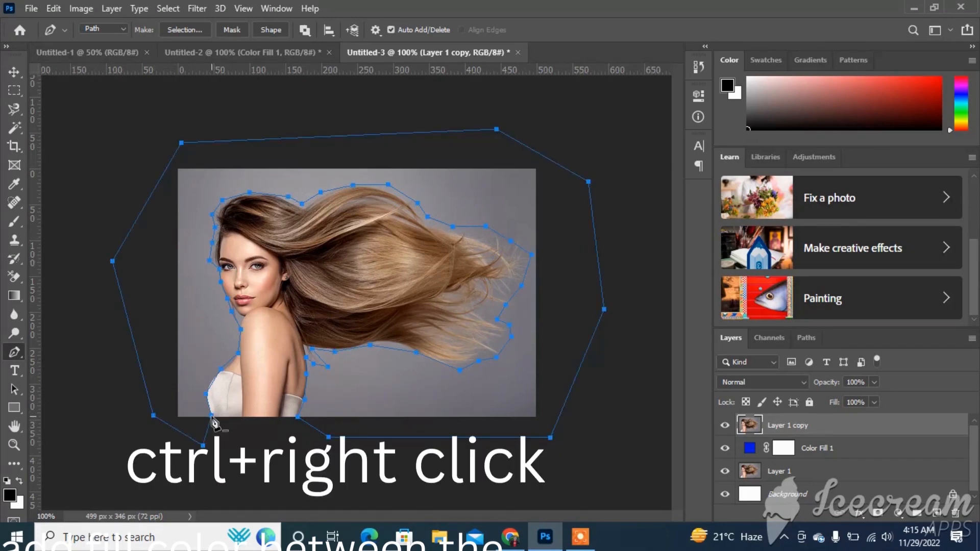
left_click(212, 418)
Convert the path to a selection to delete the enclosed background from Layer 1 copy, and clear the selection
right_click(506, 190, "ctrl")
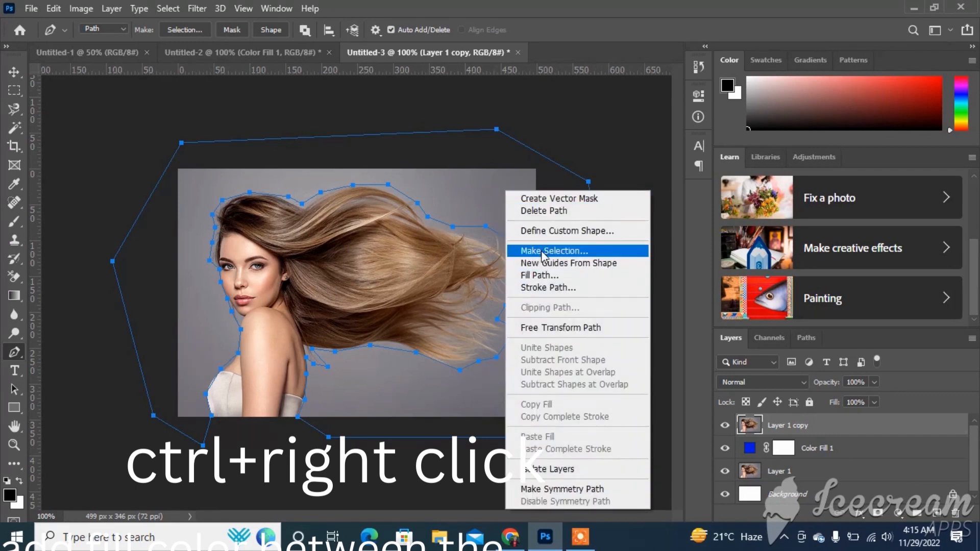
left_click(542, 251)
left_click(562, 129)
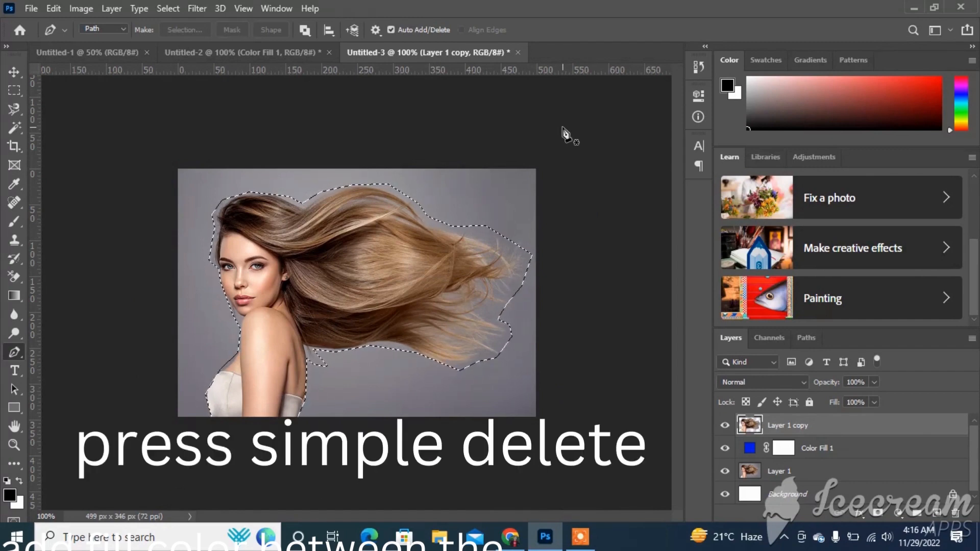
key("Delete")
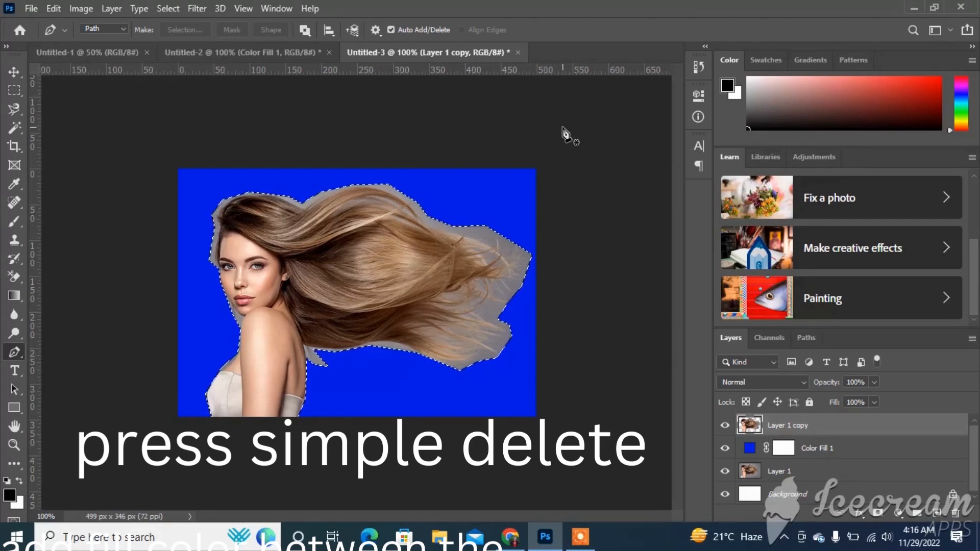
left_click(8, 91)
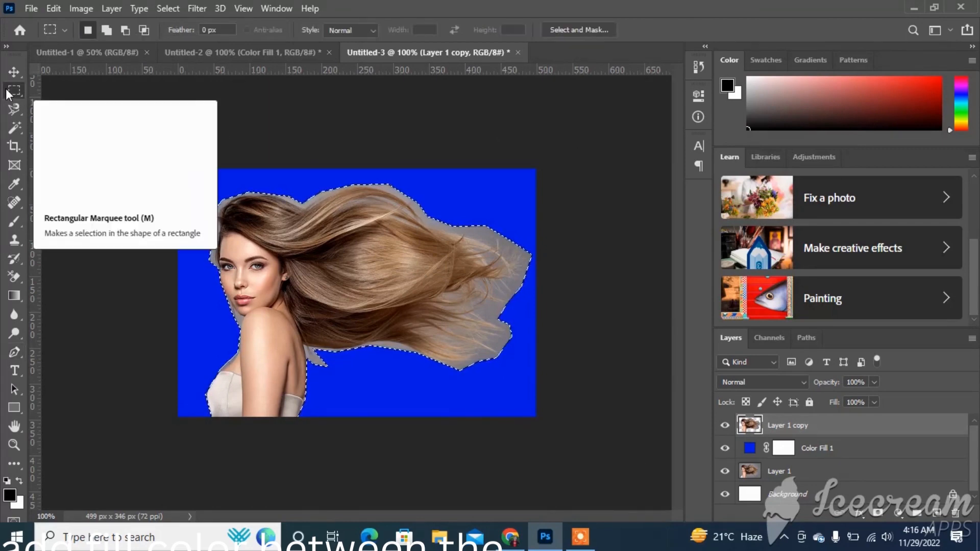
left_click(248, 118)
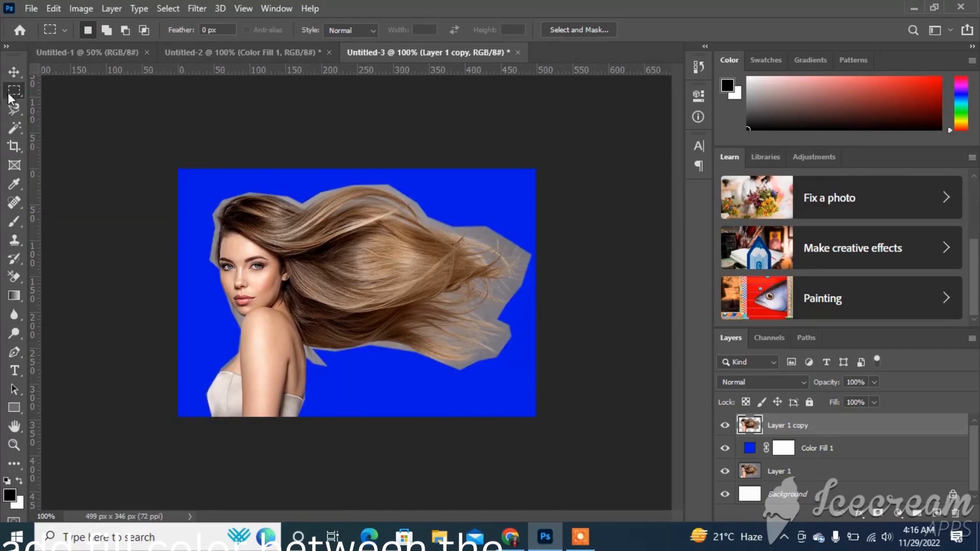
Activate the Background Eraser tool with sampling set to Once
left_click(15, 276)
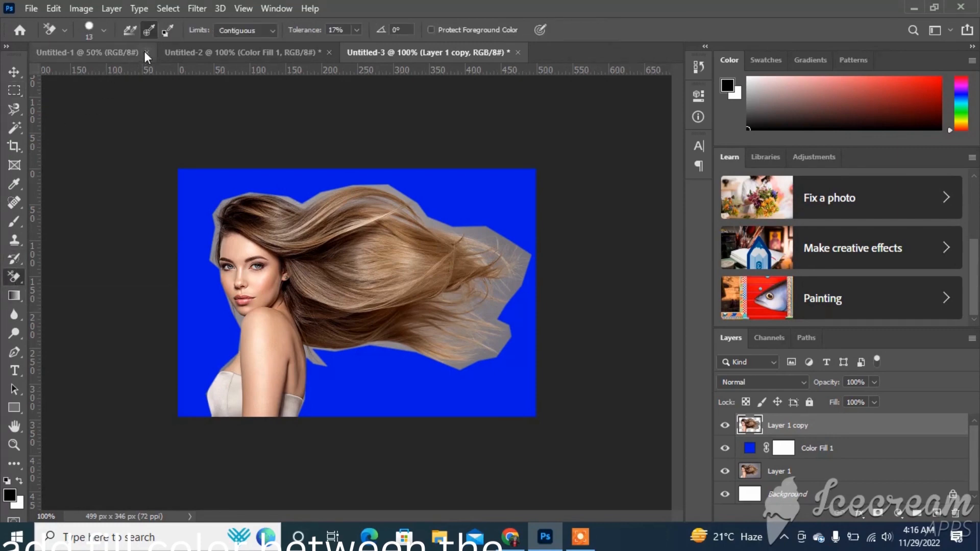
left_click(148, 31)
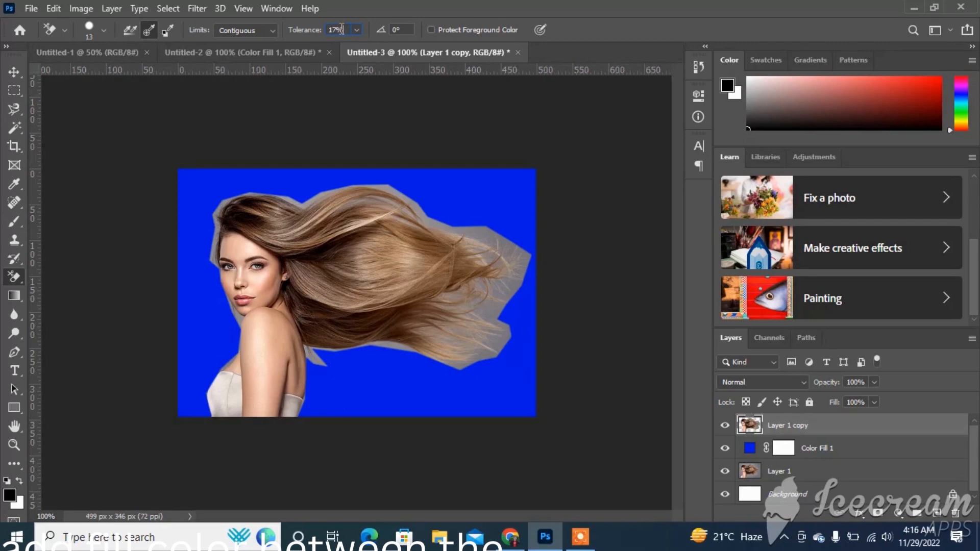
Try erasing the grey background around the upper hair edge and tips, starting with 14% tolerance
key("Up")
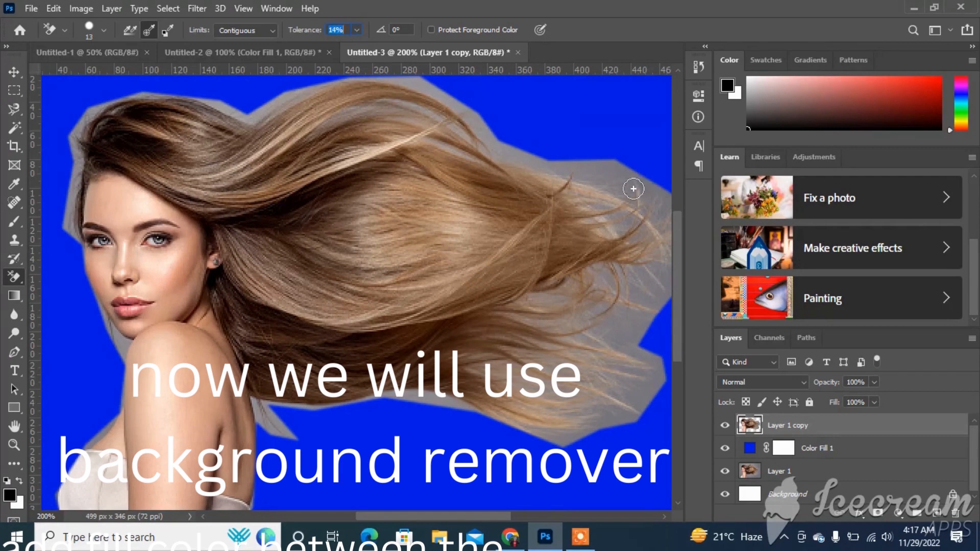
left_click(600, 178)
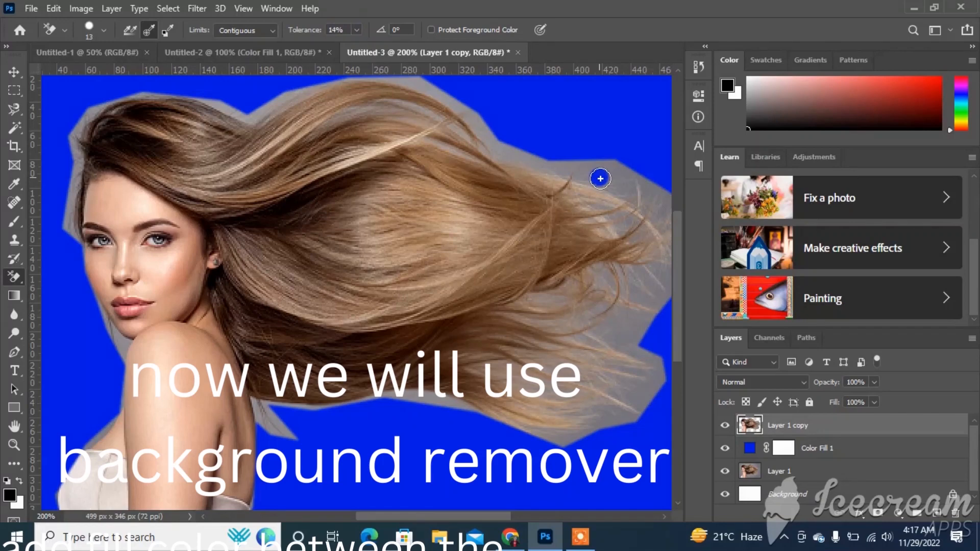
mouse_move(600, 178)
left_mouse_down()
mouse_move(549, 171)
mouse_move(601, 191)
mouse_move(548, 176)
mouse_move(600, 194)
mouse_move(475, 141)
mouse_move(493, 156)
mouse_move(434, 123)
mouse_move(489, 142)
mouse_move(423, 86)
mouse_move(458, 104)
mouse_move(405, 79)
mouse_move(330, 83)
mouse_move(257, 115)
mouse_move(290, 97)
mouse_move(260, 109)
mouse_move(301, 106)
mouse_move(270, 117)
mouse_move(344, 121)
mouse_move(365, 112)
mouse_move(309, 136)
mouse_move(386, 102)
mouse_move(431, 110)
mouse_move(411, 113)
mouse_move(472, 142)
mouse_move(446, 140)
mouse_move(476, 158)
mouse_move(443, 148)
mouse_move(425, 141)
mouse_move(476, 157)
mouse_move(436, 141)
mouse_move(540, 156)
left_mouse_up()
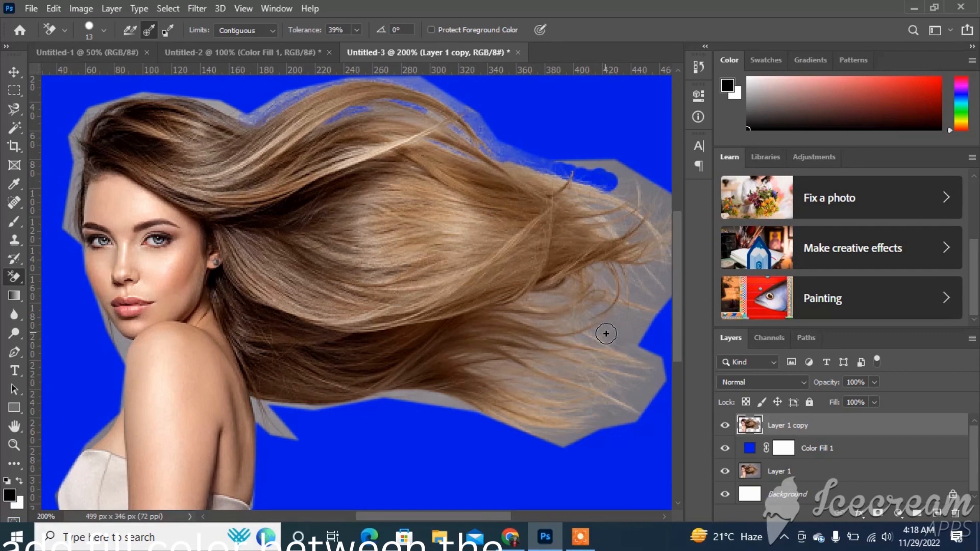
mouse_move(605, 334)
left_mouse_down()
mouse_move(636, 341)
mouse_move(571, 335)
mouse_move(607, 328)
mouse_move(541, 319)
mouse_move(576, 319)
mouse_move(516, 320)
mouse_move(595, 299)
mouse_move(531, 296)
mouse_move(608, 311)
mouse_move(514, 309)
mouse_move(600, 300)
mouse_move(625, 281)
mouse_move(557, 291)
mouse_move(607, 284)
mouse_move(584, 293)
mouse_move(642, 265)
mouse_move(575, 282)
mouse_move(610, 293)
left_mouse_up()
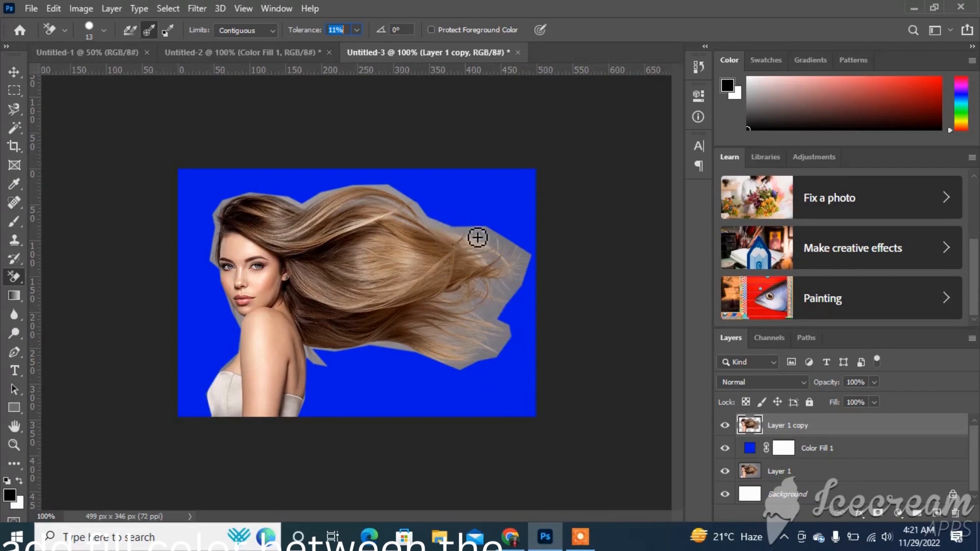
Erase the remaining grey background between the hair strands and along the woman's outline with the Background Eraser at 11% tolerance
left_click(498, 313)
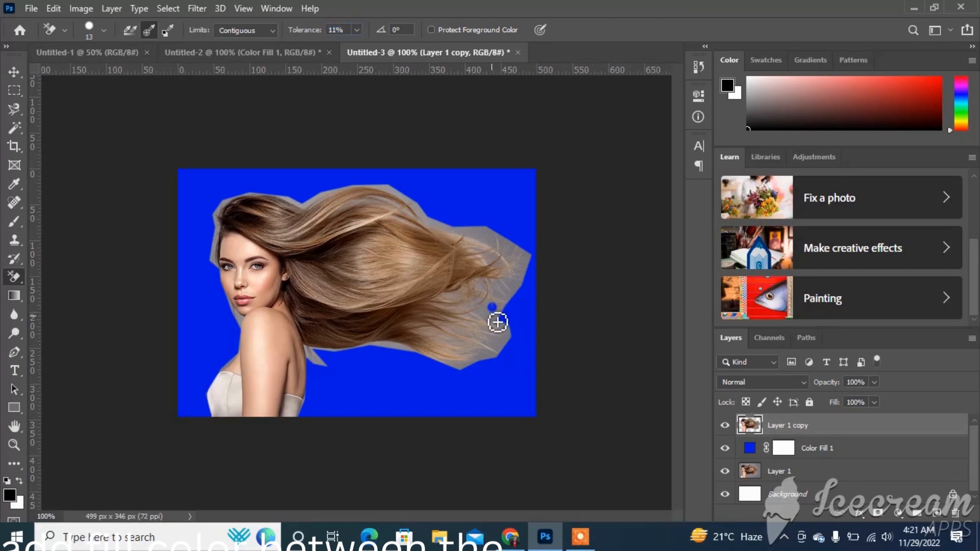
mouse_move(498, 321)
left_mouse_down()
mouse_move(453, 312)
mouse_move(490, 308)
mouse_move(496, 327)
mouse_move(523, 310)
mouse_move(473, 317)
mouse_move(458, 315)
mouse_move(480, 313)
mouse_move(454, 315)
mouse_move(494, 308)
mouse_move(457, 315)
mouse_move(474, 302)
mouse_move(449, 301)
mouse_move(508, 286)
mouse_move(469, 309)
mouse_move(486, 317)
mouse_move(511, 307)
mouse_move(516, 289)
mouse_move(500, 300)
mouse_move(499, 308)
mouse_move(513, 302)
mouse_move(532, 261)
mouse_move(505, 277)
mouse_move(515, 279)
mouse_move(479, 267)
mouse_move(512, 264)
mouse_move(463, 245)
mouse_move(530, 256)
mouse_move(477, 249)
mouse_move(509, 261)
mouse_move(454, 242)
mouse_move(486, 251)
mouse_move(458, 234)
mouse_move(525, 247)
mouse_move(425, 222)
mouse_move(451, 235)
left_mouse_up()
mouse_move(501, 354)
left_mouse_down()
mouse_move(468, 365)
mouse_move(507, 355)
mouse_move(449, 369)
mouse_move(475, 362)
mouse_move(445, 357)
mouse_move(501, 353)
mouse_move(470, 348)
mouse_move(492, 350)
mouse_move(478, 360)
mouse_move(457, 348)
mouse_move(488, 353)
mouse_move(453, 342)
mouse_move(502, 342)
mouse_move(485, 340)
mouse_move(516, 351)
mouse_move(482, 346)
left_mouse_up()
mouse_move(460, 350)
left_mouse_down()
mouse_move(424, 337)
mouse_move(481, 335)
mouse_move(451, 331)
mouse_move(515, 345)
mouse_move(492, 344)
mouse_move(508, 348)
mouse_move(500, 350)
mouse_move(515, 342)
mouse_move(475, 338)
mouse_move(510, 348)
mouse_move(487, 340)
mouse_move(528, 332)
mouse_move(486, 331)
mouse_move(521, 341)
mouse_move(466, 320)
left_mouse_up()
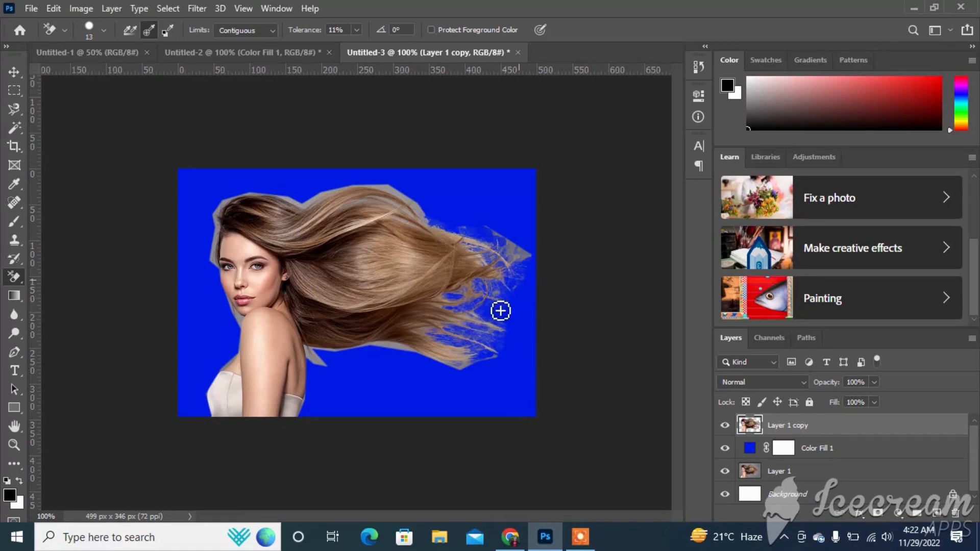
mouse_move(522, 266)
left_mouse_down()
mouse_move(536, 241)
mouse_move(444, 232)
mouse_move(396, 195)
mouse_move(413, 213)
mouse_move(362, 190)
mouse_move(305, 208)
mouse_move(361, 193)
mouse_move(320, 355)
mouse_move(334, 376)
mouse_move(310, 356)
mouse_move(335, 375)
mouse_move(313, 355)
mouse_move(345, 358)
mouse_move(310, 357)
left_mouse_up()
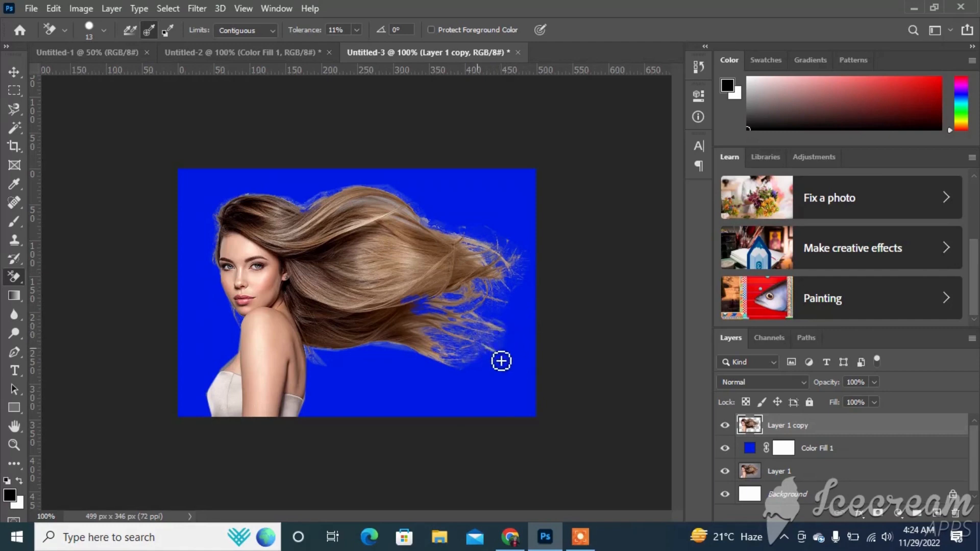
right_click(727, 470)
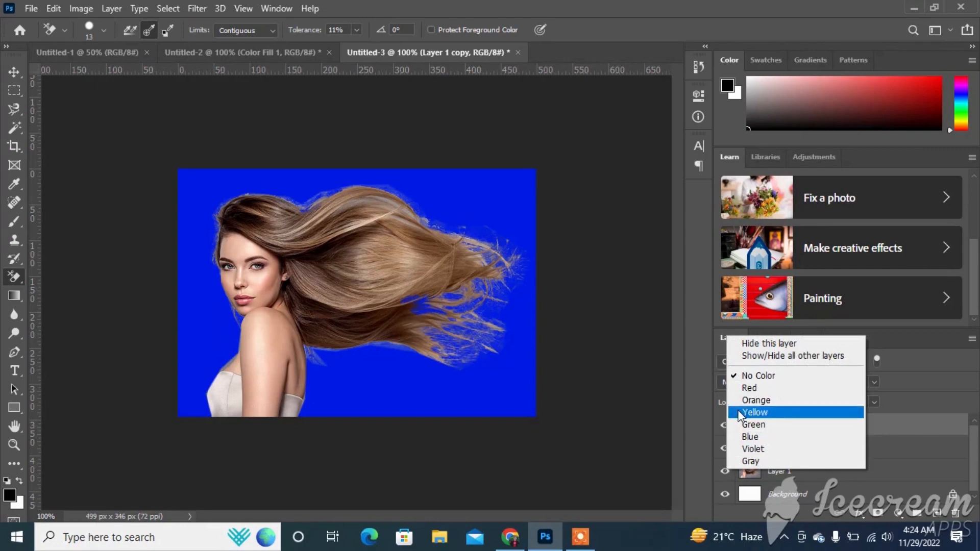
left_click(903, 359)
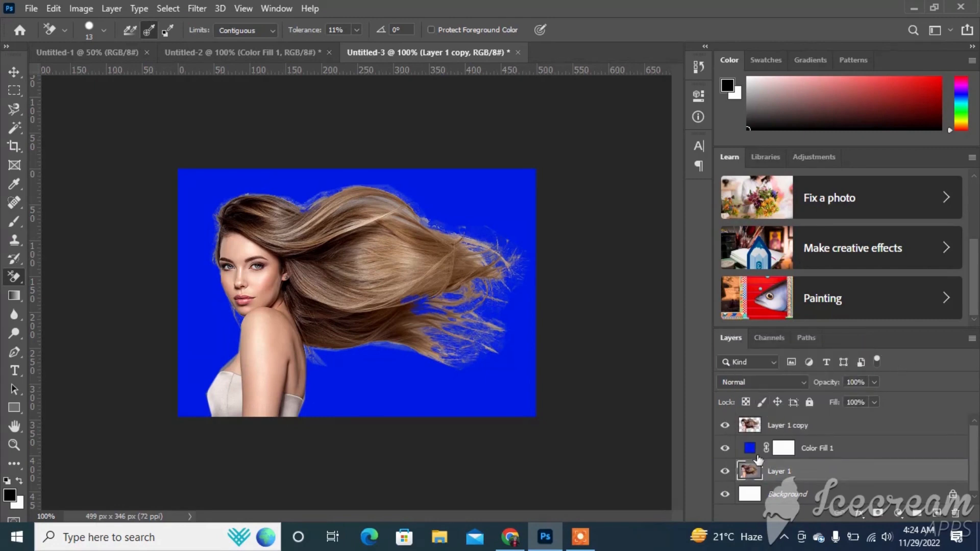
right_click(726, 469)
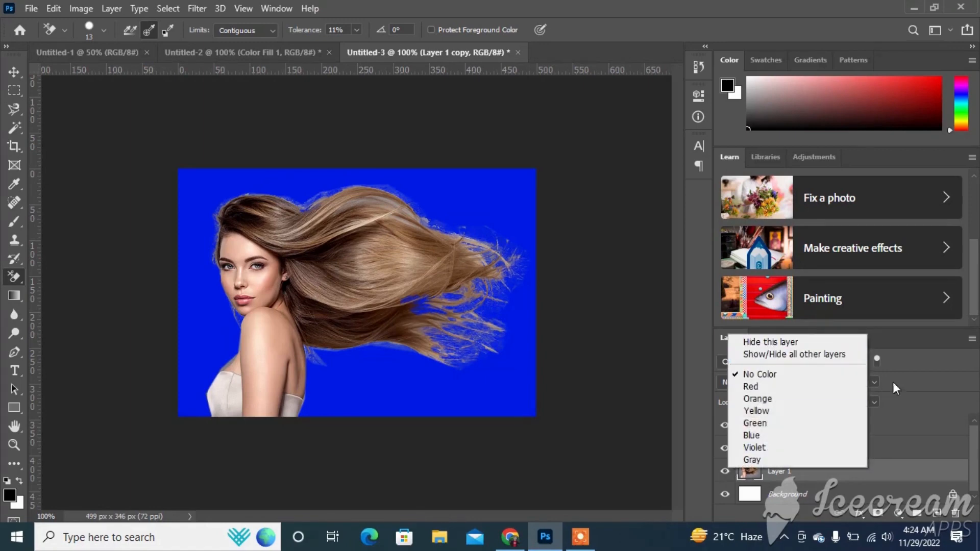
left_click(911, 396)
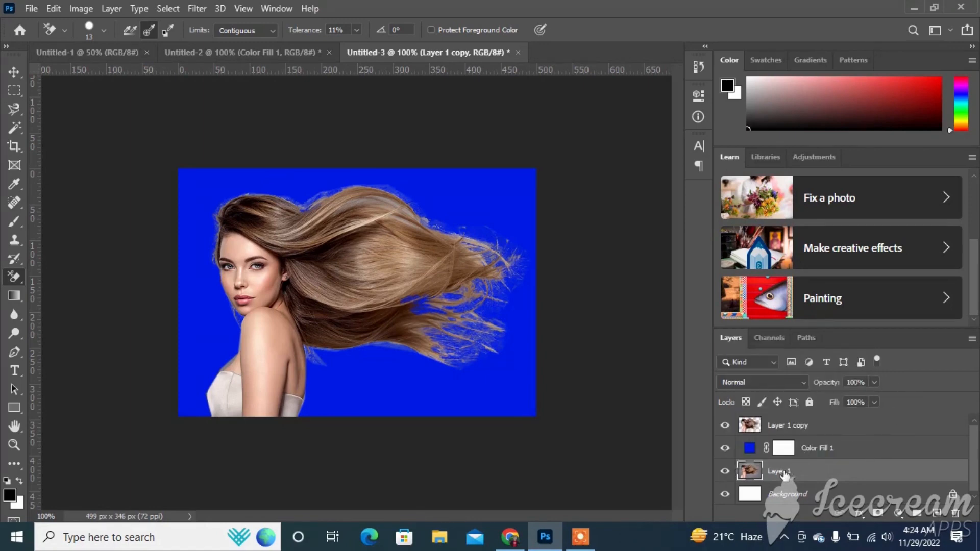
Duplicate Layer 1 and select the duplicate beneath Color Fill 1
key("ctrl+j")
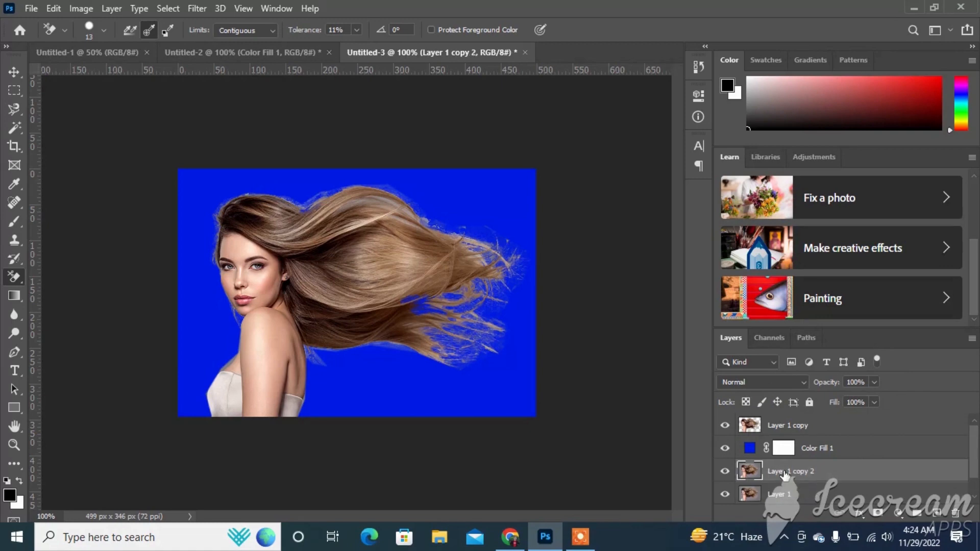
left_click(778, 431)
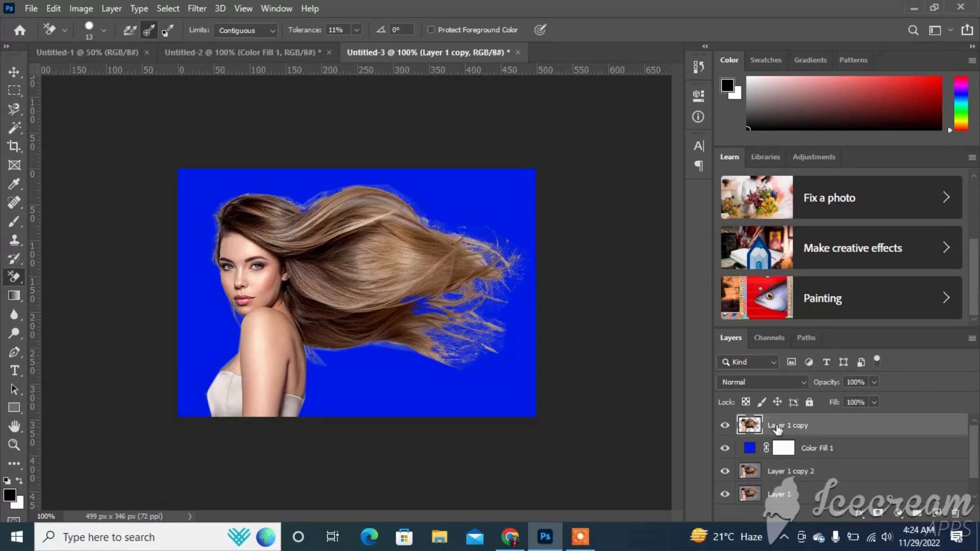
left_click(770, 480)
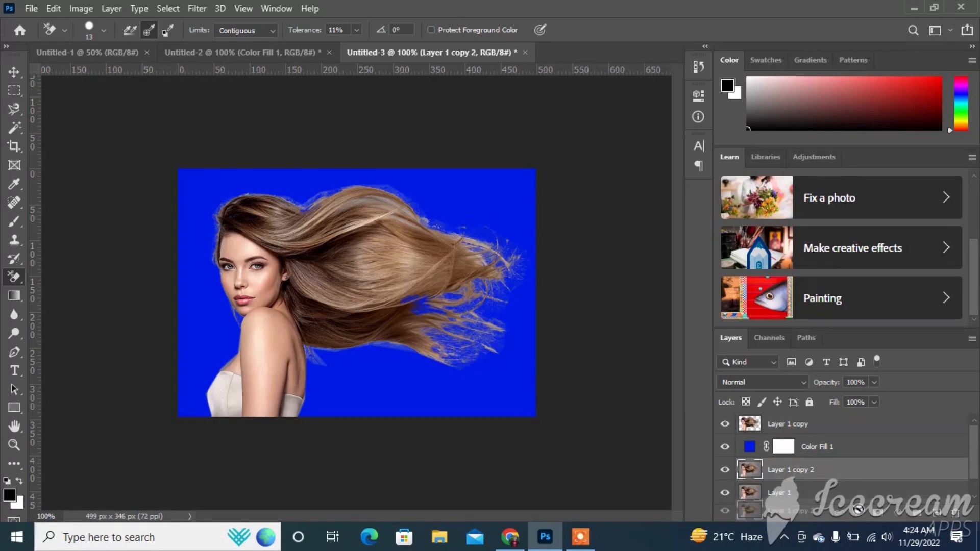
Move Layer 1 copy 2 above Color Fill 1, and hide both it and Layer 1
scroll(781, 488, "down", 1)
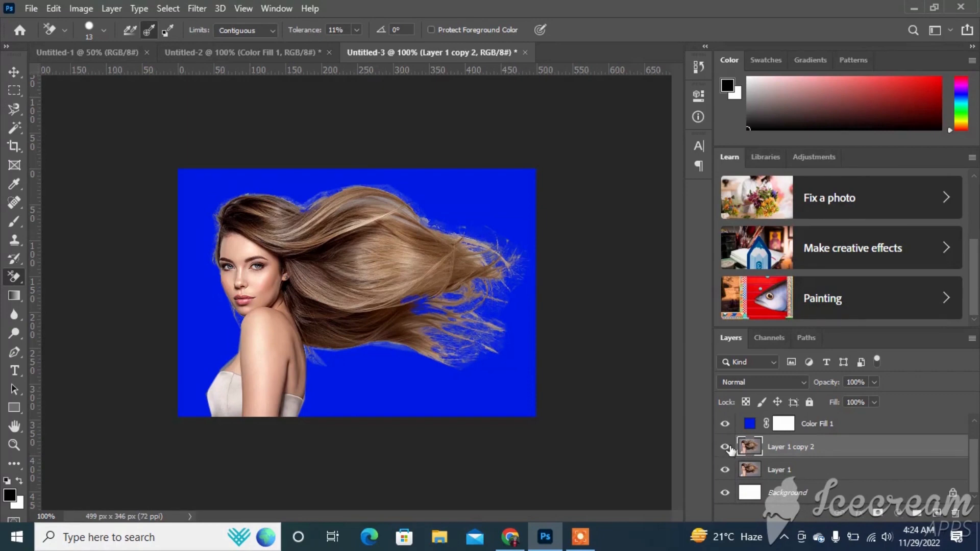
left_click(721, 423)
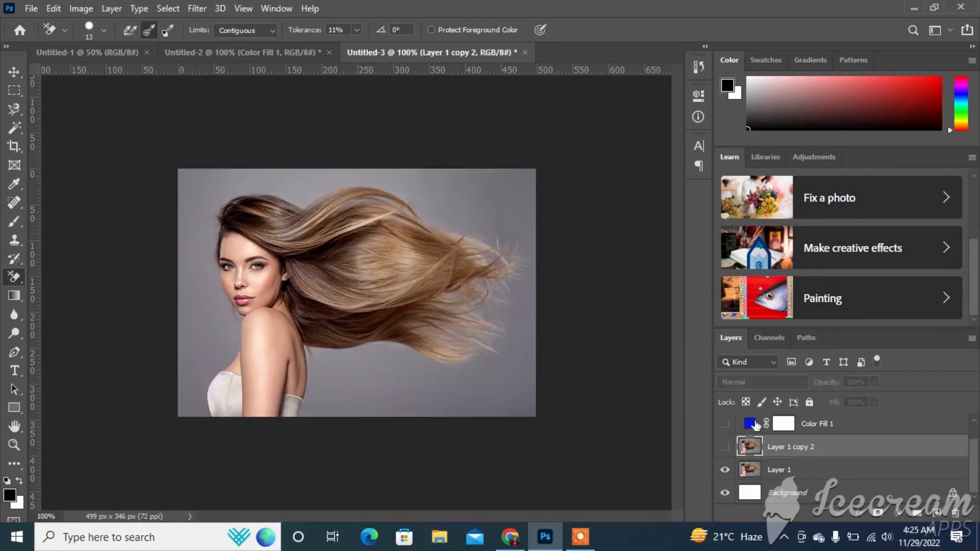
left_click(755, 424)
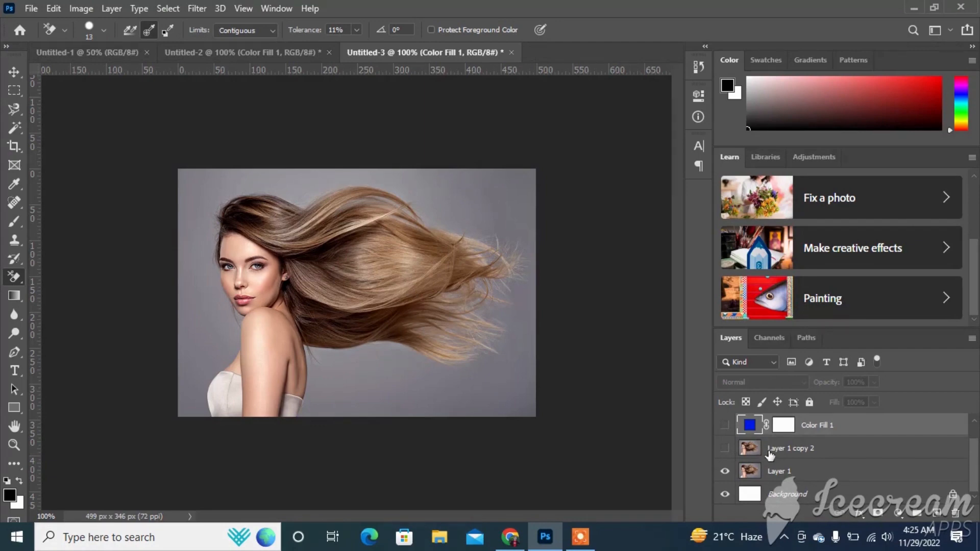
left_click_drag(769, 454, 725, 421)
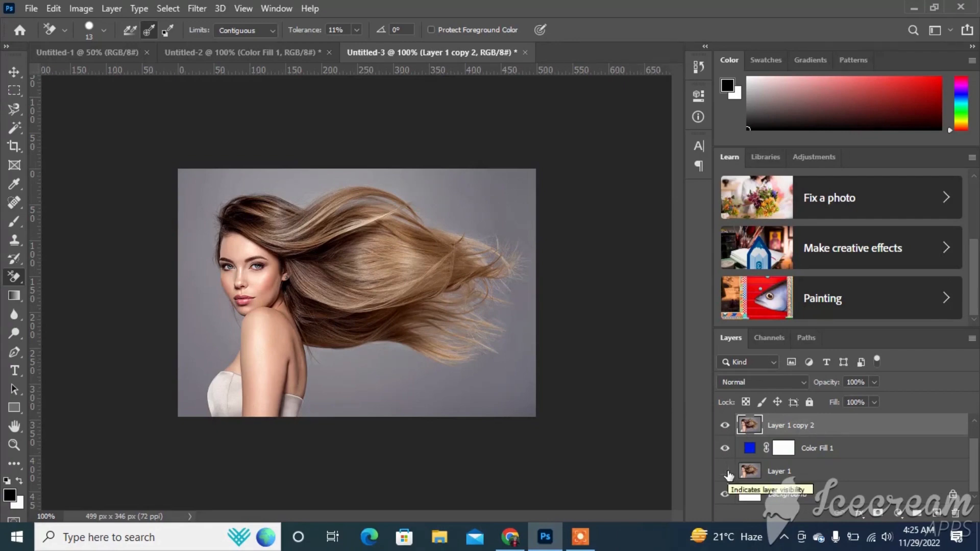
left_click(725, 426)
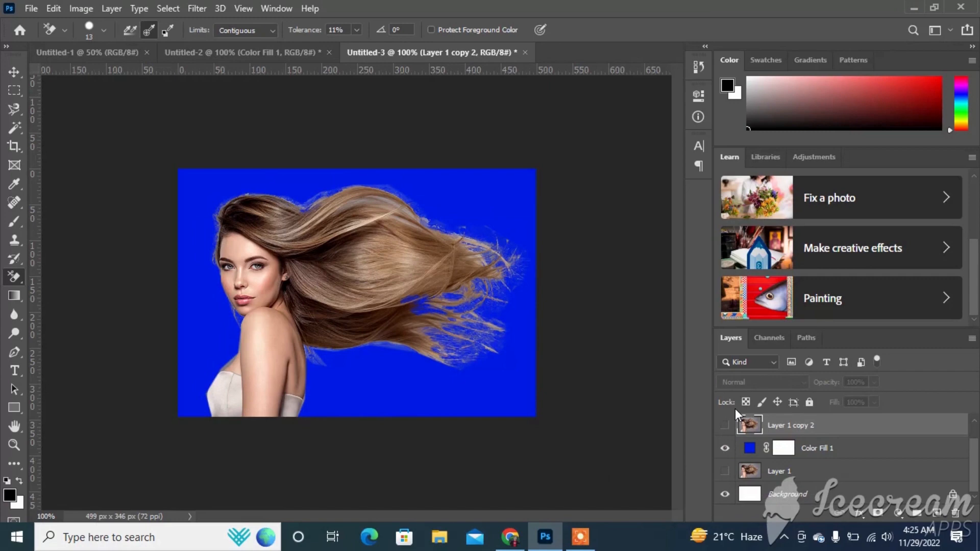
Make Layer 1 visible and preview Layer 1 copy 2 over the blue fill
left_click(725, 472)
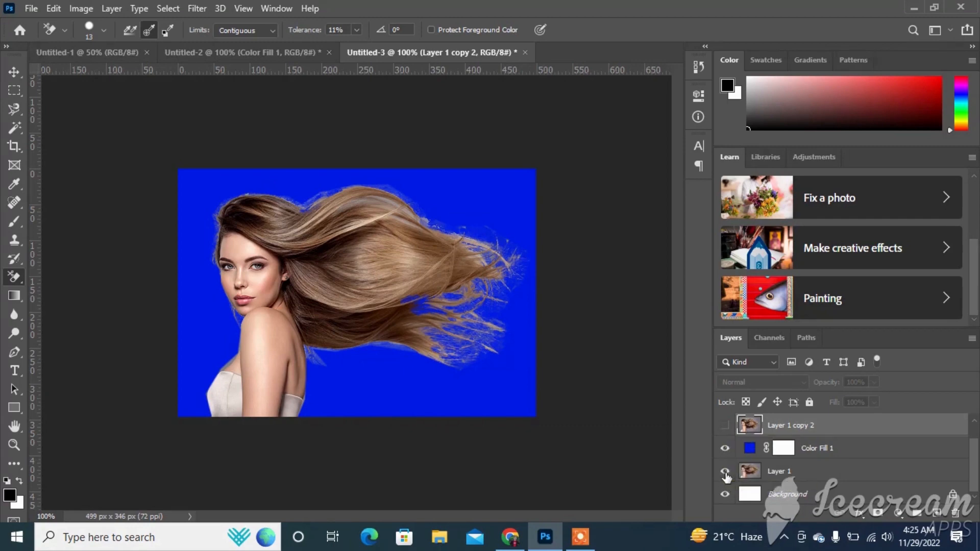
left_click(724, 428)
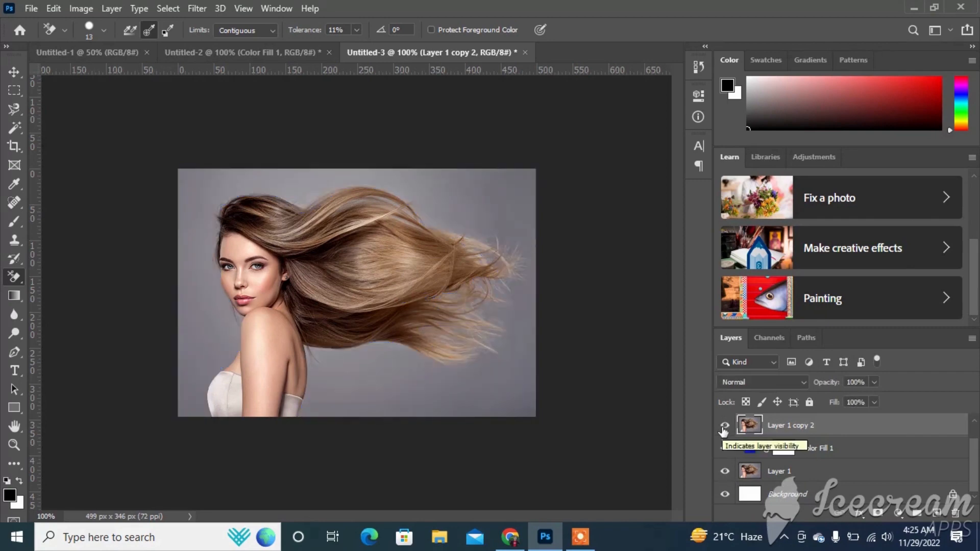
left_click(724, 426)
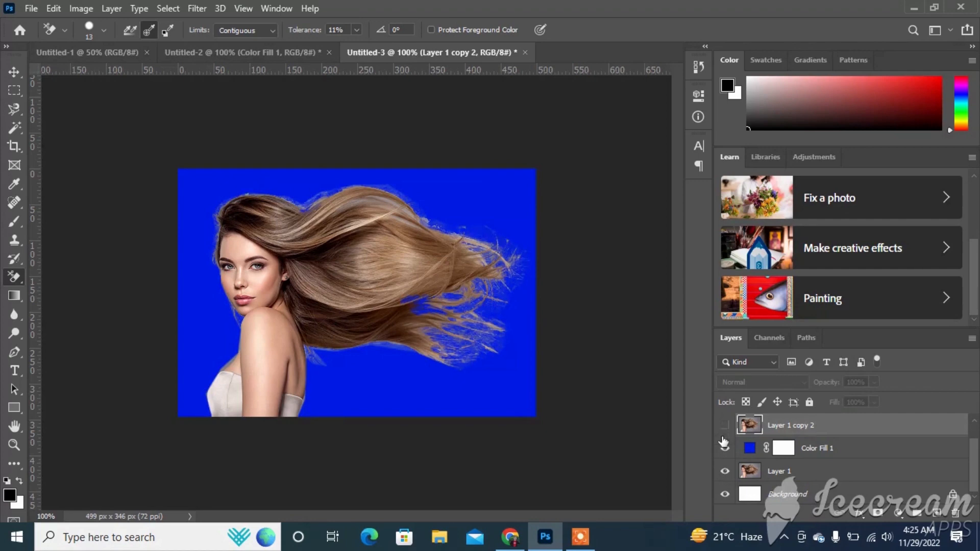
Duplicate Layer 1 beneath Color Fill 1 and make Layer 1 copy 2 visible
right_click(726, 471)
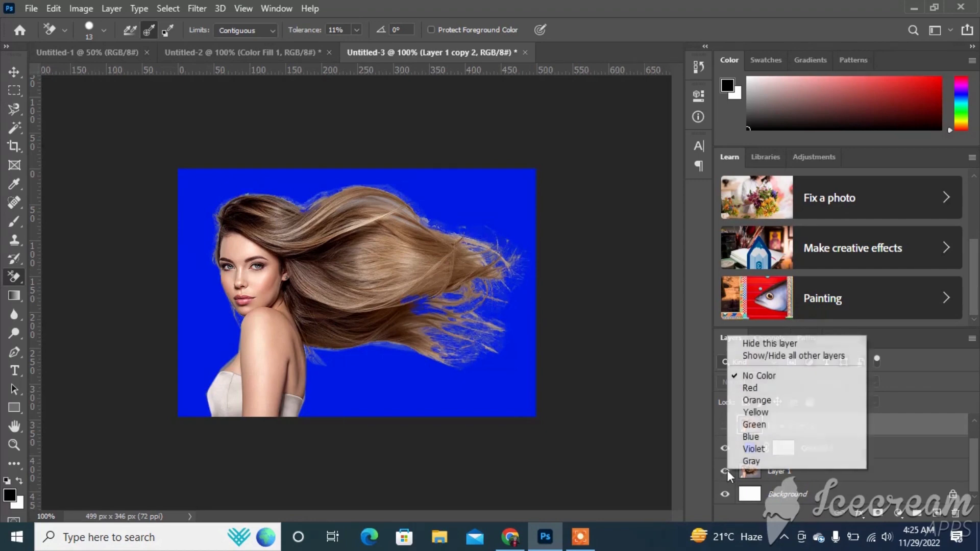
left_click(896, 468)
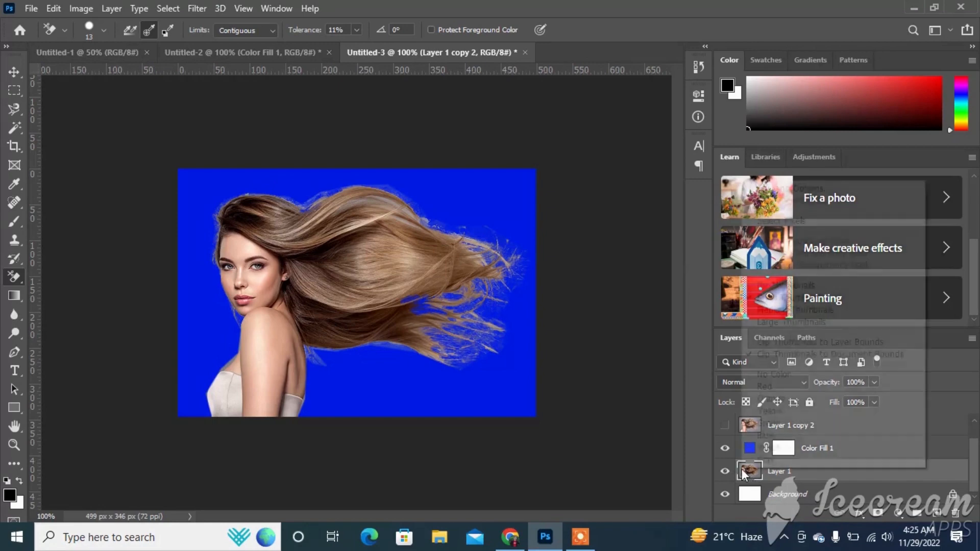
right_click(743, 472)
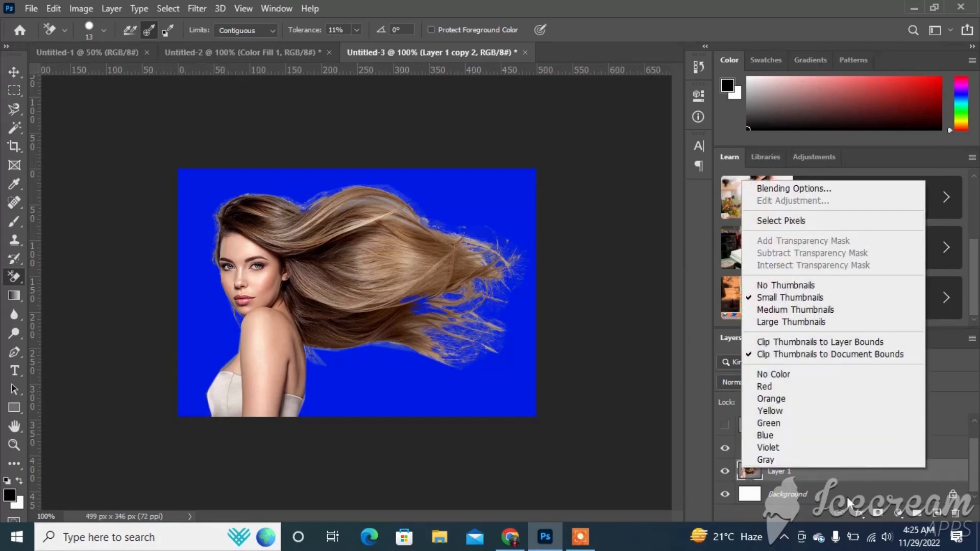
left_click(844, 471)
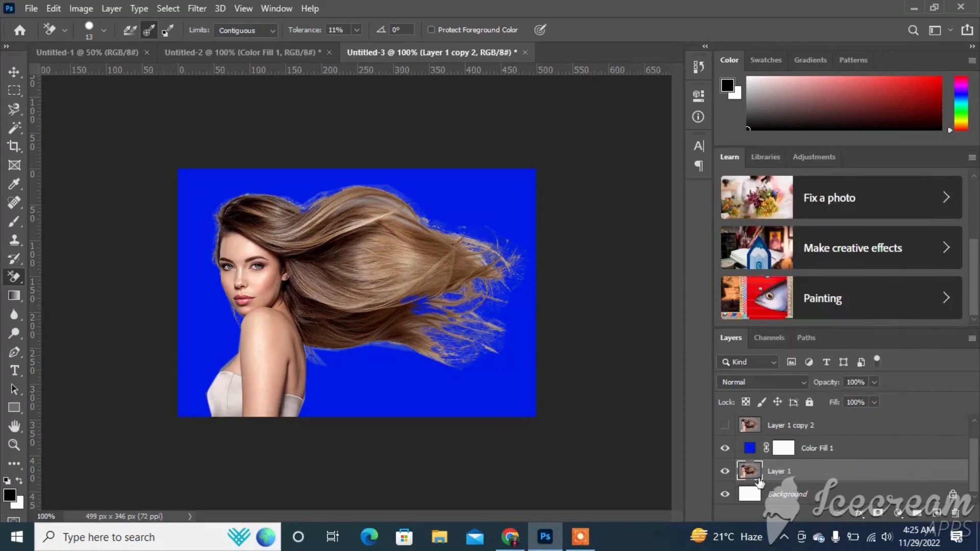
left_click_drag(759, 482, 759, 483)
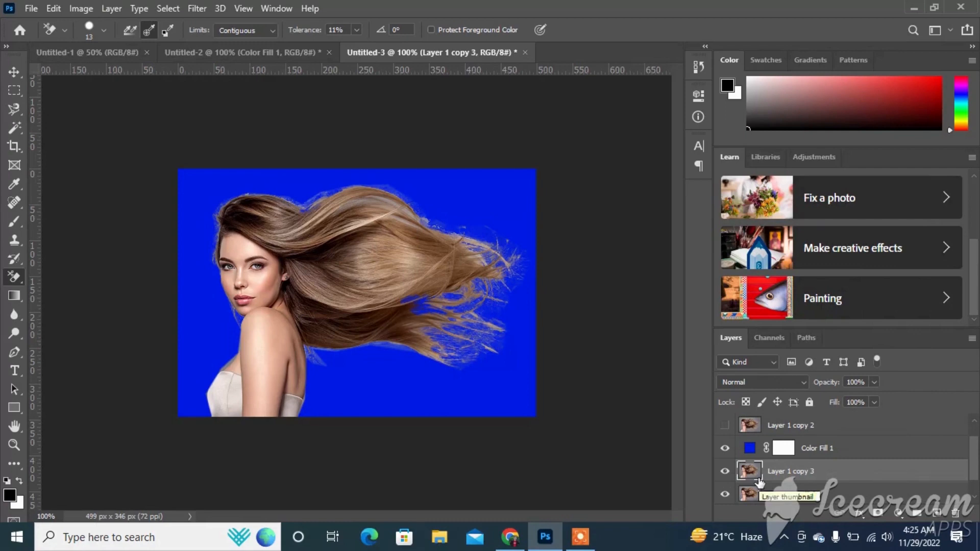
left_click(724, 425)
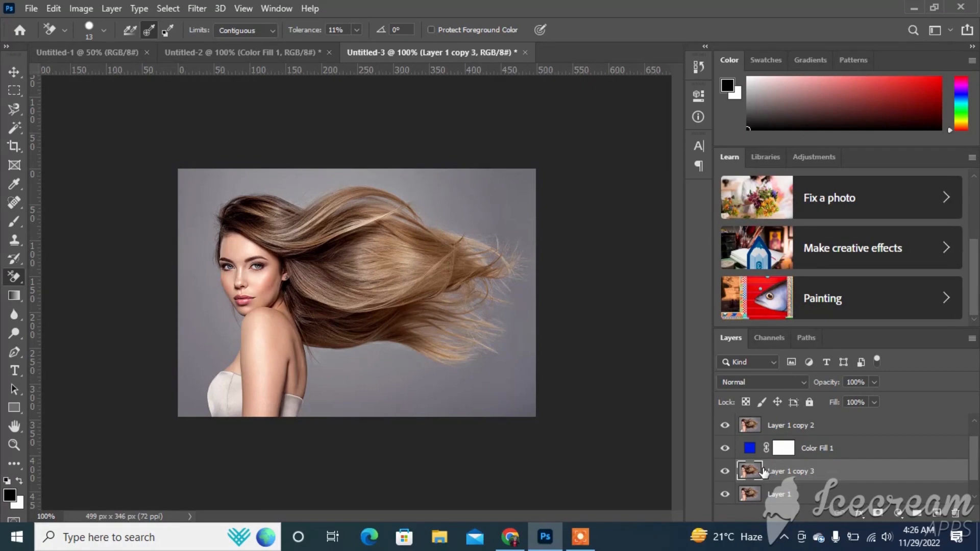
Select Layer 1 copy 2 and give it a layer mask from the cutout outline of Layer 1 copy
left_click(750, 426, "ctrl")
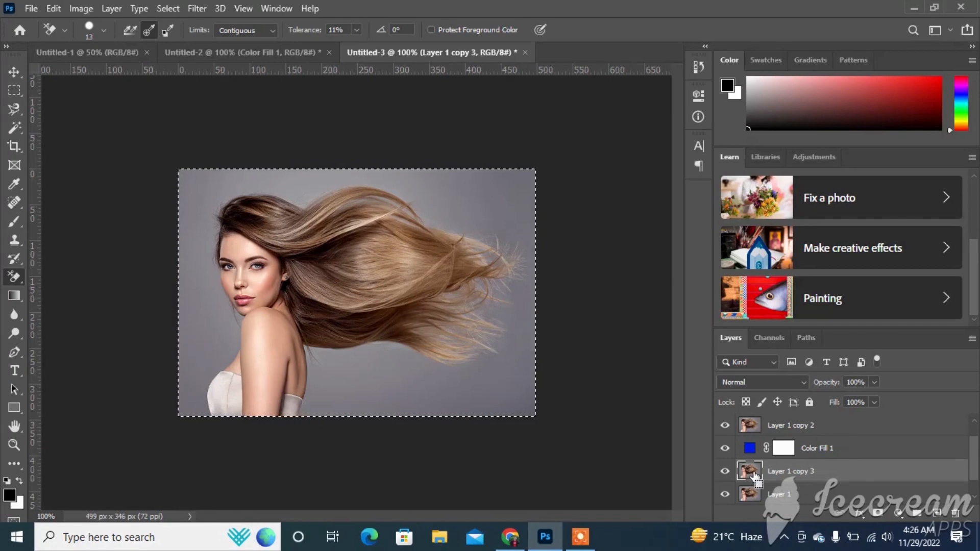
left_click(754, 425)
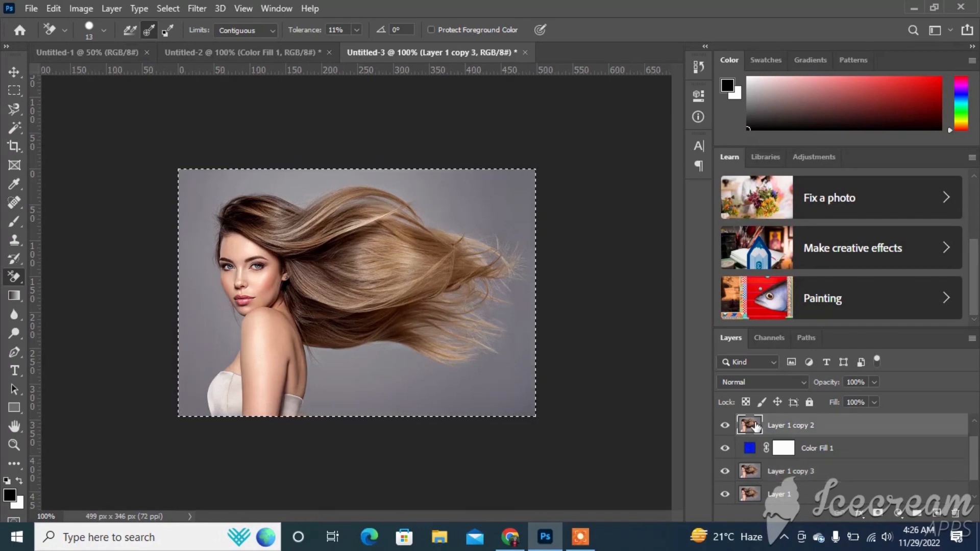
double_click(732, 458)
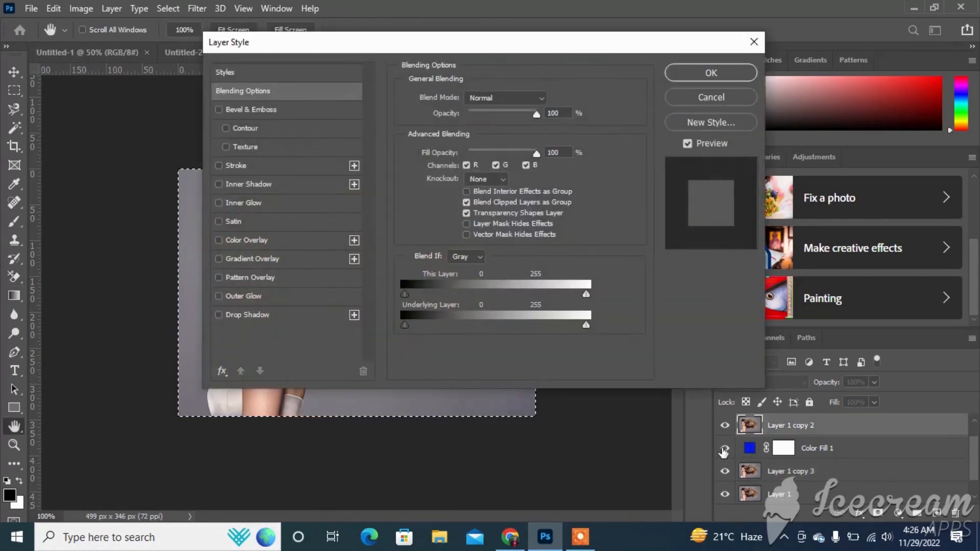
left_click(748, 43)
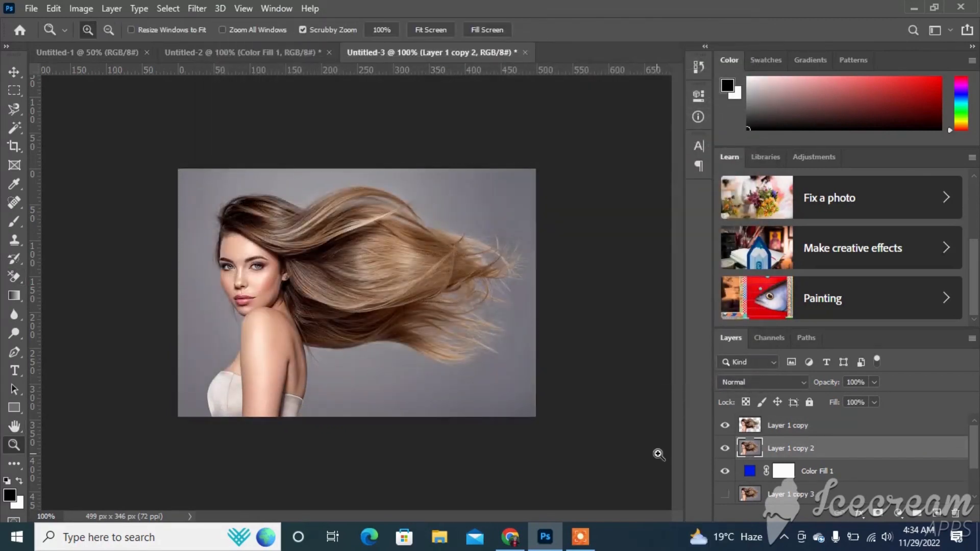
left_click(748, 428, "ctrl")
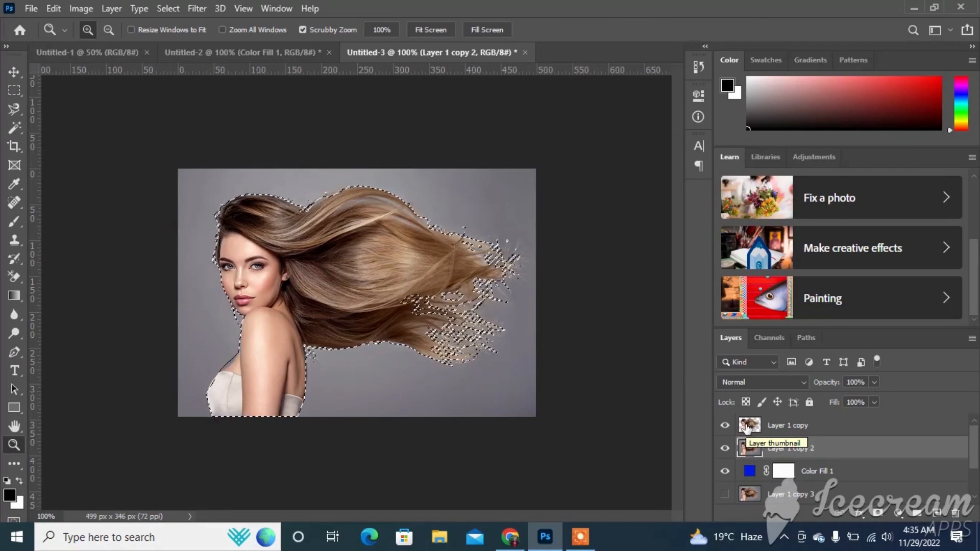
left_click(877, 513)
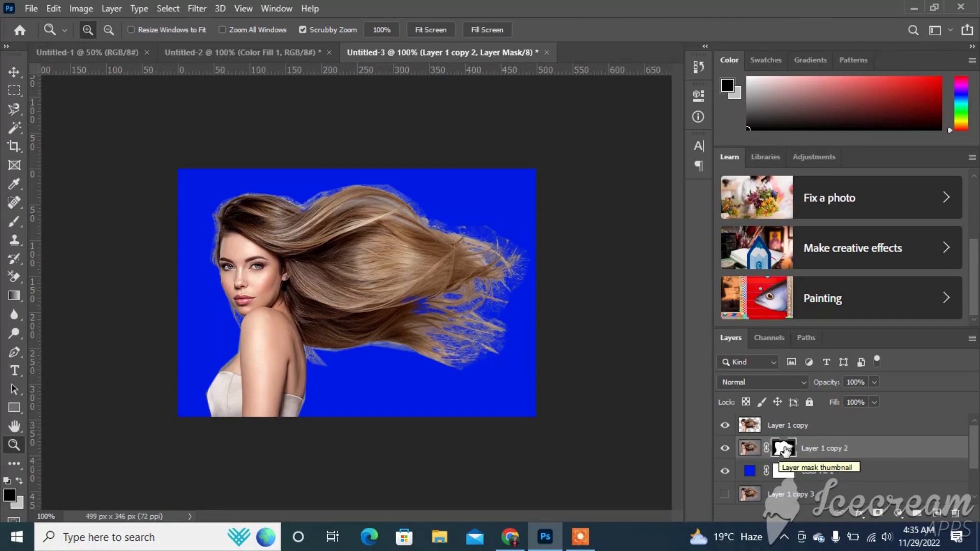
View the mask of Layer 1 copy 2 on its own and paint the grey fringe around the head and upper hair black with the Brush
left_click(785, 449, "alt")
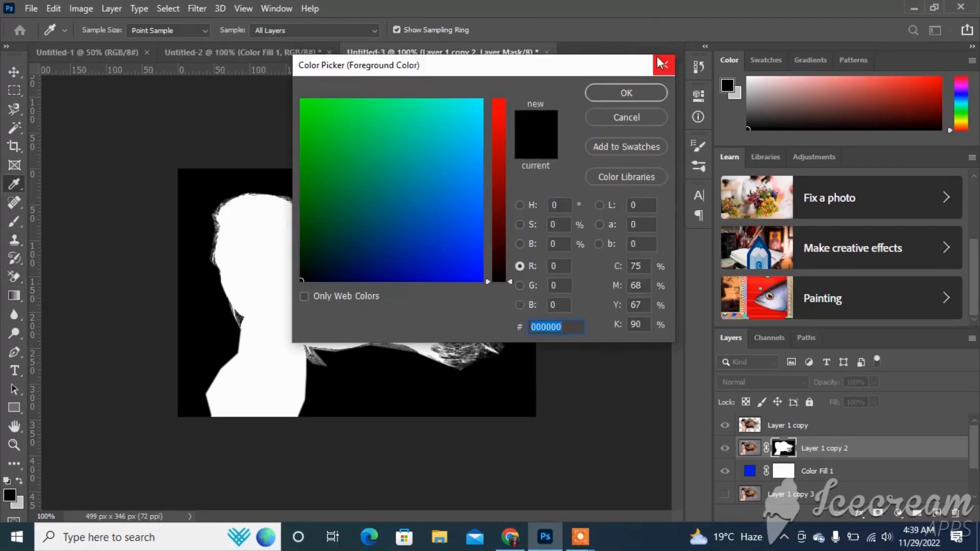
left_click(663, 68)
key("b")
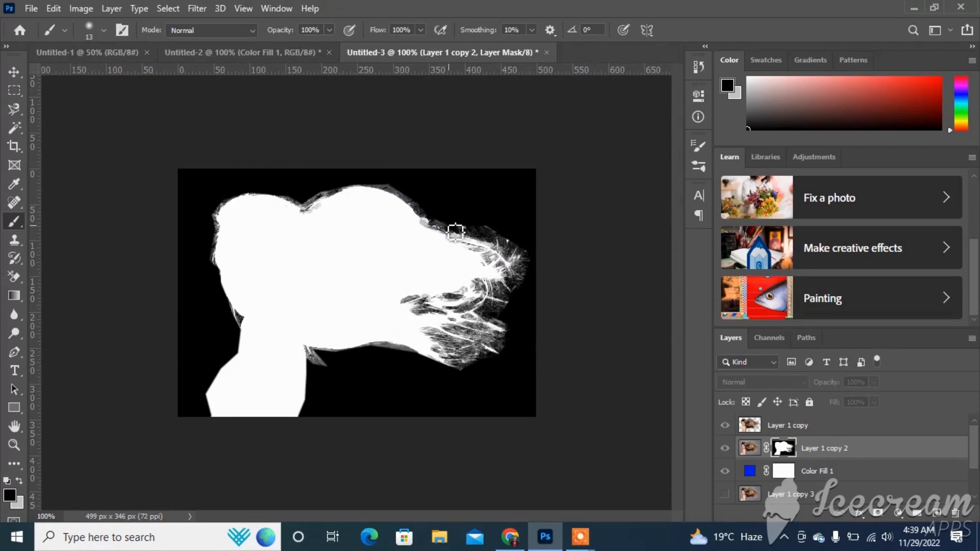
mouse_move(456, 232)
left_mouse_down()
mouse_move(382, 190)
mouse_move(305, 211)
mouse_move(269, 195)
mouse_move(240, 204)
mouse_move(223, 236)
mouse_move(213, 219)
mouse_move(223, 226)
mouse_move(214, 263)
mouse_move(228, 348)
left_mouse_up()
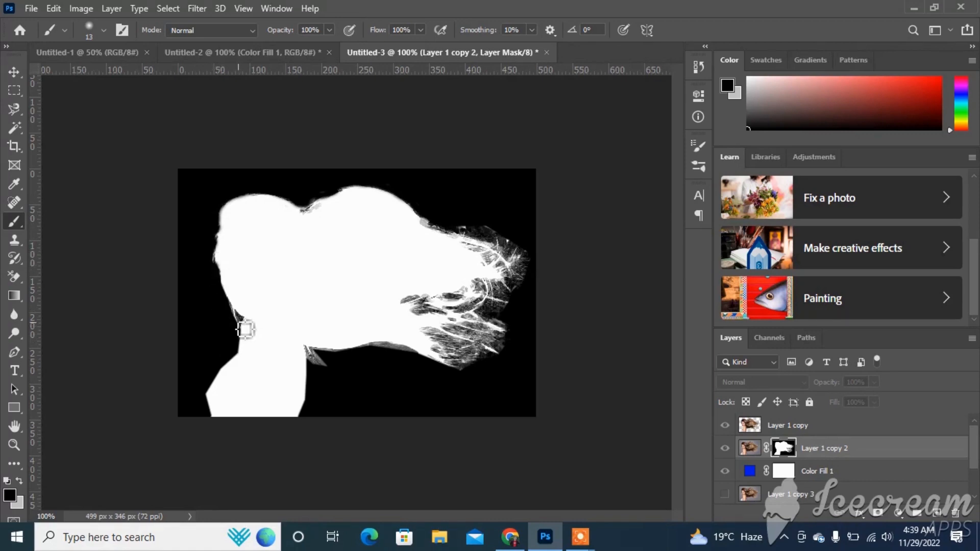